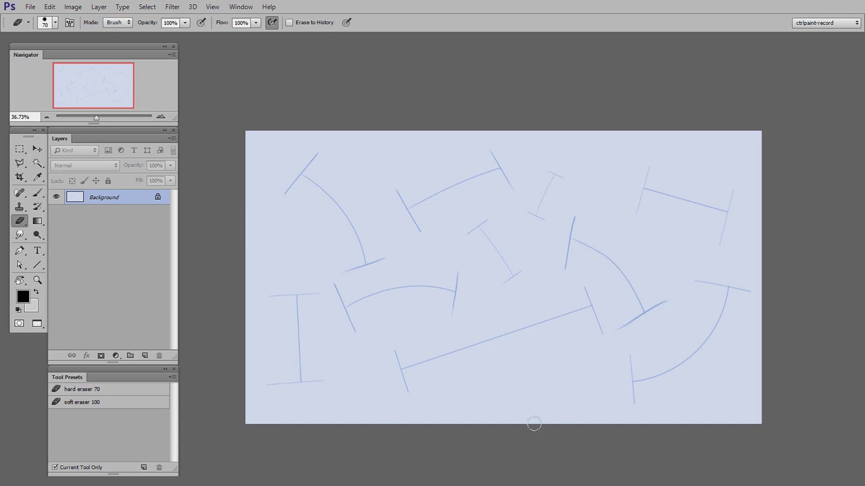
Step: Add two new empty layers above the background
{"action": "key", "text": "ctrl+shift+alt+n"}
{"action": "left_click_drag", "start_coordinate": [504, 336], "coordinate": [501, 297]}
{"action": "left_click_drag", "start_coordinate": [548, 350], "coordinate": [580, 348]}
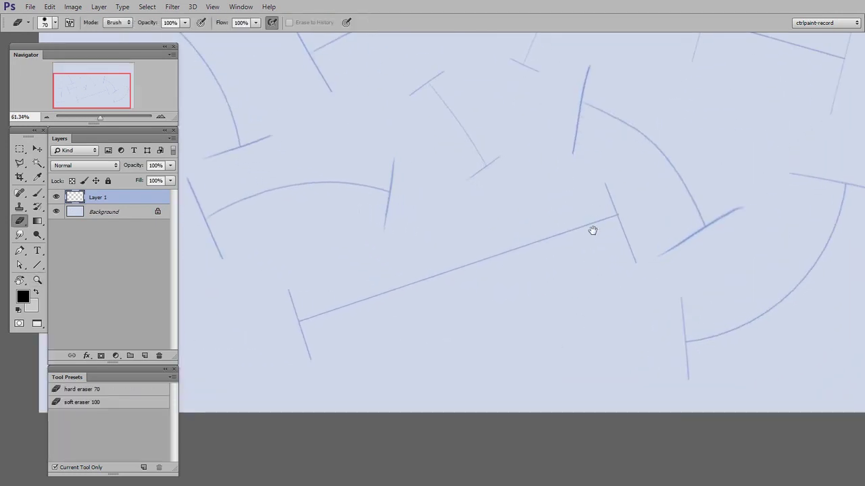
{"action": "left_click_drag", "start_coordinate": [593, 231], "coordinate": [625, 309]}
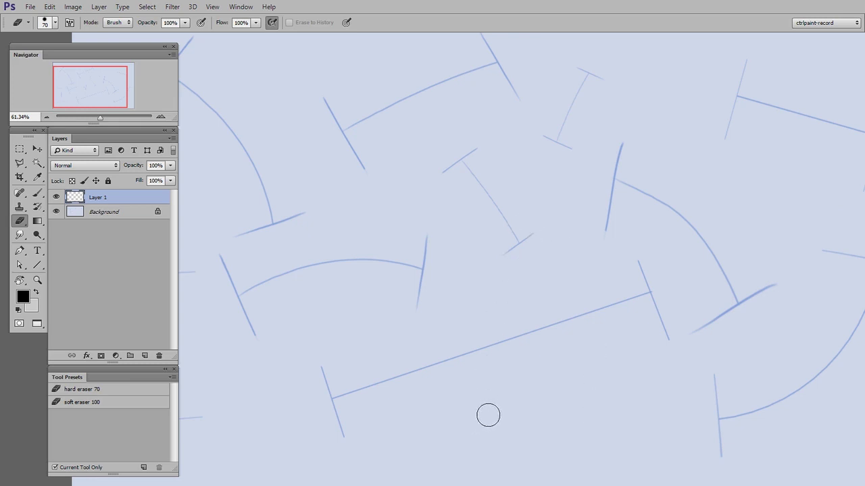
{"action": "key", "text": "ctrl+shift+alt+n"}
Step: Brush a band of parallel curved strokes following the lower-left arched guide, and erase their overshoot past its end mark
{"action": "key", "text": "b"}
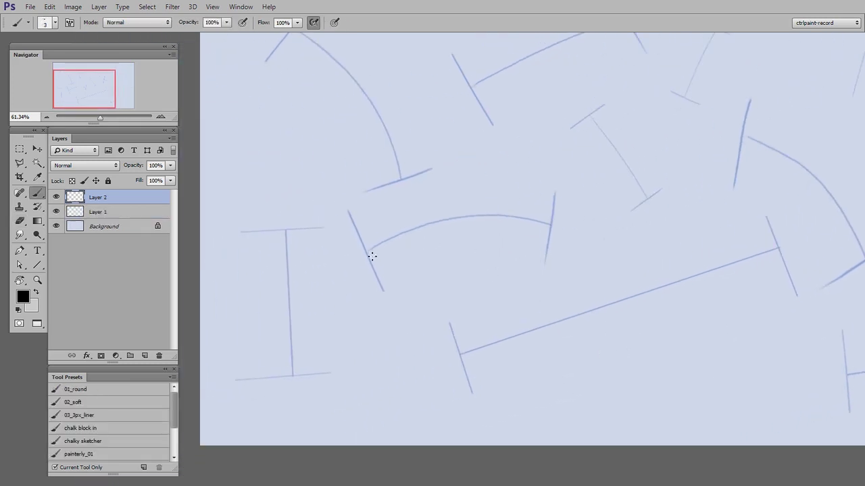
{"action": "mouse_move", "coordinate": [376, 249]}
{"action": "left_mouse_down"}
{"action": "mouse_move", "coordinate": [560, 220]}
{"action": "mouse_move", "coordinate": [567, 231]}
{"action": "left_mouse_up"}
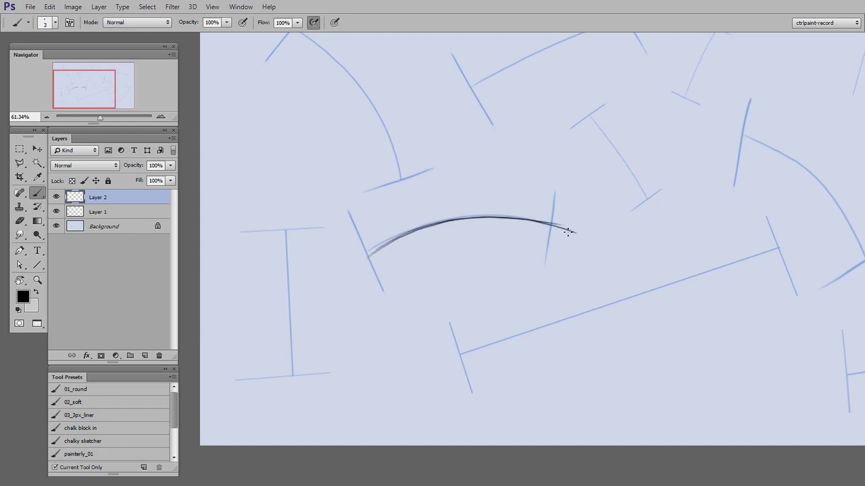
{"action": "mouse_move", "coordinate": [368, 261]}
{"action": "left_mouse_down"}
{"action": "mouse_move", "coordinate": [577, 243]}
{"action": "mouse_move", "coordinate": [538, 227]}
{"action": "left_mouse_up"}
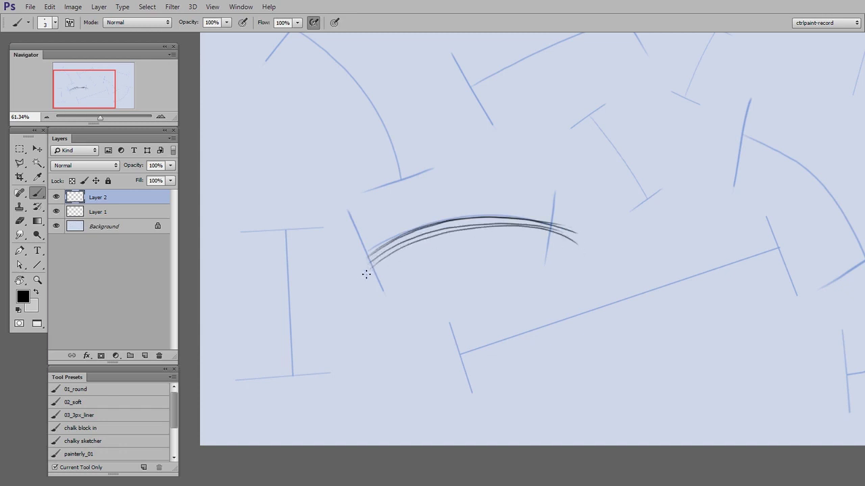
{"action": "mouse_move", "coordinate": [372, 265]}
{"action": "left_mouse_down"}
{"action": "mouse_move", "coordinate": [569, 238]}
{"action": "mouse_move", "coordinate": [544, 241]}
{"action": "left_mouse_up"}
{"action": "mouse_move", "coordinate": [385, 274]}
{"action": "left_mouse_down"}
{"action": "mouse_move", "coordinate": [587, 238]}
{"action": "mouse_move", "coordinate": [575, 244]}
{"action": "left_mouse_up"}
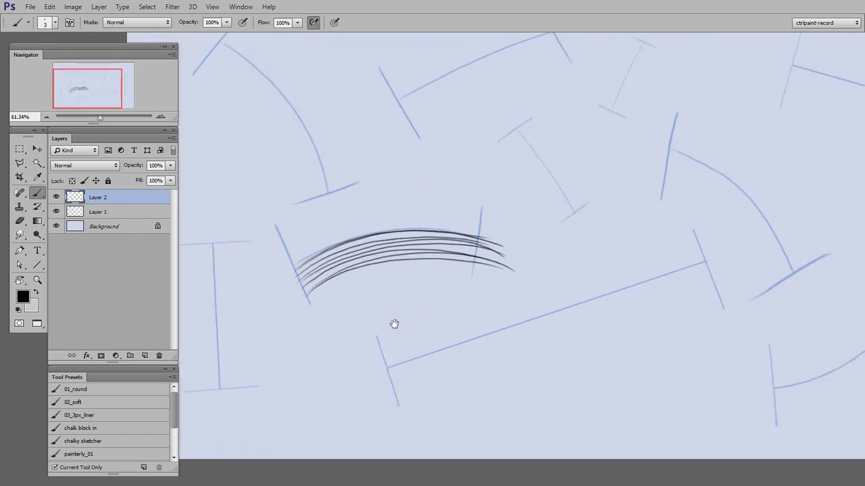
{"action": "key", "text": "e"}
{"action": "mouse_move", "coordinate": [457, 244]}
{"action": "left_mouse_down"}
{"action": "mouse_move", "coordinate": [461, 286]}
{"action": "mouse_move", "coordinate": [442, 259]}
{"action": "left_mouse_up"}
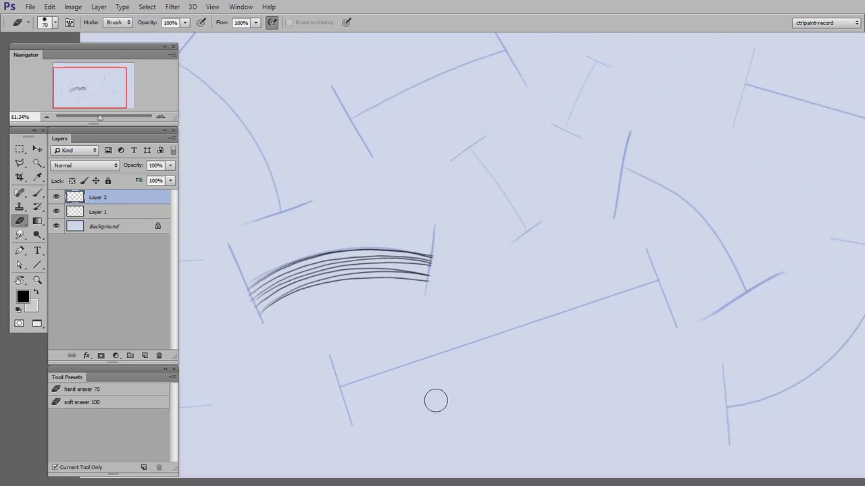
Step: Try several quick brush strokes along the short central guide curve without rotating the canvas, and erase them all
{"action": "left_click_drag", "start_coordinate": [673, 252], "coordinate": [539, 272]}
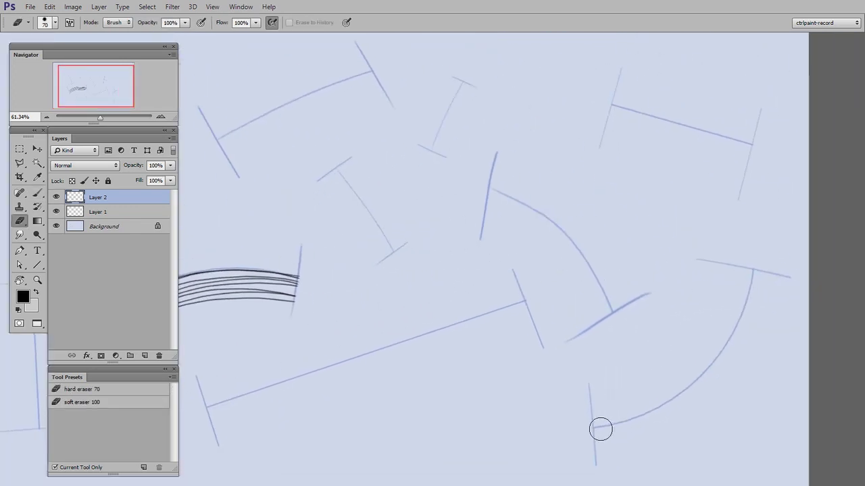
{"action": "key", "text": "b"}
{"action": "mouse_move", "coordinate": [344, 162]}
{"action": "left_mouse_down"}
{"action": "mouse_move", "coordinate": [359, 182]}
{"action": "mouse_move", "coordinate": [420, 345]}
{"action": "mouse_move", "coordinate": [438, 318]}
{"action": "left_mouse_up"}
{"action": "left_click_drag", "start_coordinate": [350, 185], "coordinate": [399, 269]}
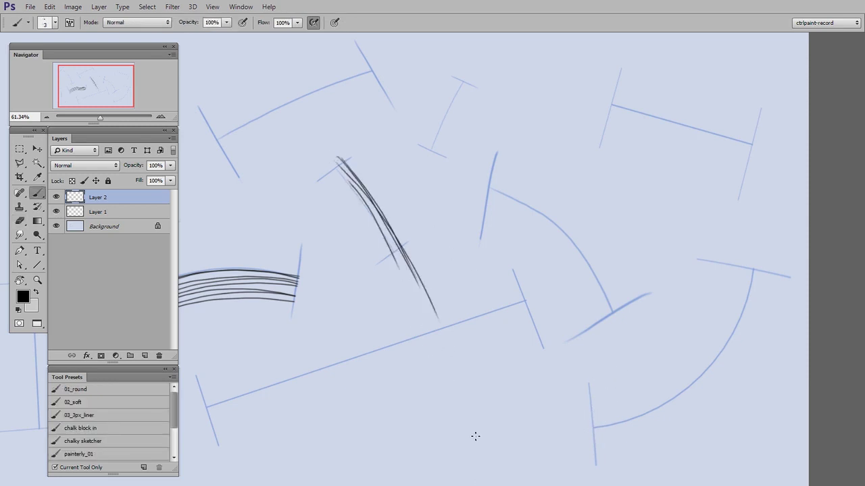
{"action": "key", "text": "e"}
{"action": "left_click_drag", "start_coordinate": [436, 295], "coordinate": [320, 160]}
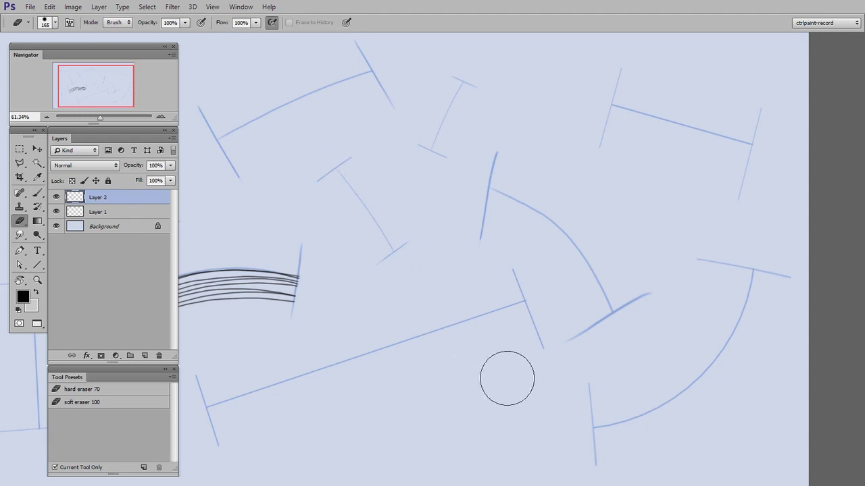
Step: Try rotating the canvas view and reset its rotation angle to 0°
{"action": "key", "text": "r"}
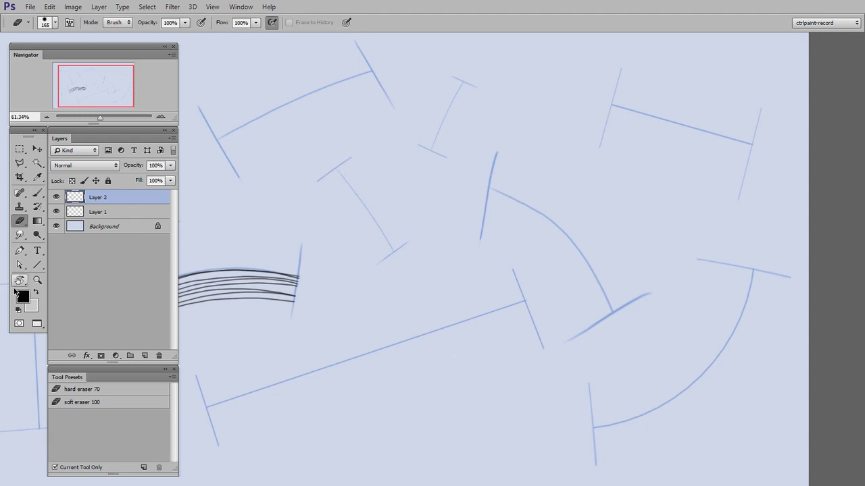
{"action": "left_click_drag", "start_coordinate": [493, 329], "coordinate": [547, 309]}
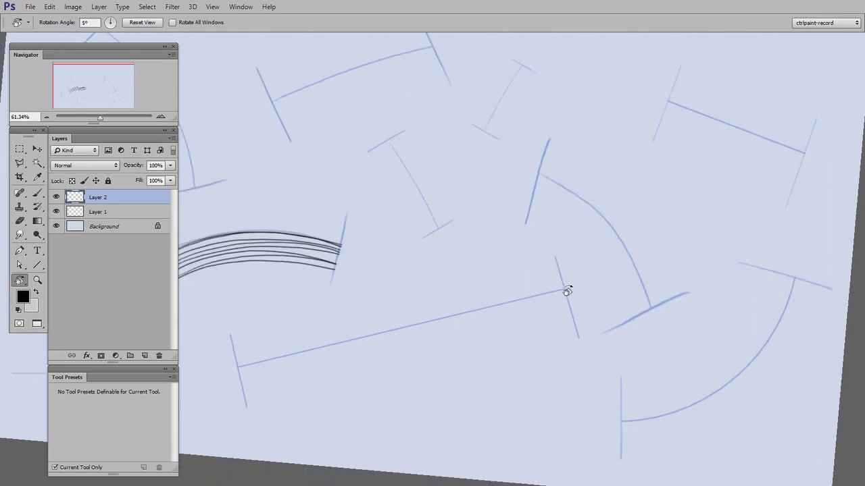
{"action": "left_click_drag", "start_coordinate": [598, 238], "coordinate": [515, 289]}
{"action": "key", "text": "z"}
{"action": "key", "text": "r"}
{"action": "key", "text": "Escape"}
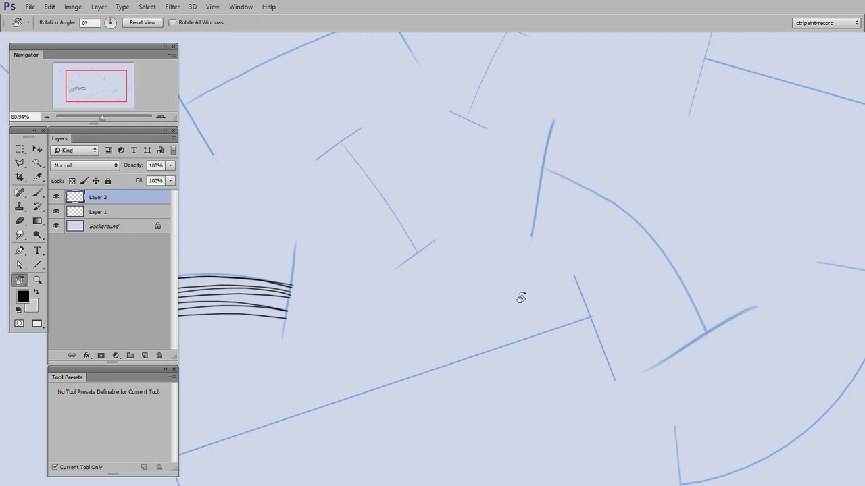
Step: Brush a band of parallel curved strokes between the end marks of the smallest guide curve near the canvas's upper edge
{"action": "mouse_move", "coordinate": [563, 273]}
{"action": "left_mouse_down"}
{"action": "mouse_move", "coordinate": [546, 311]}
{"action": "mouse_move", "coordinate": [594, 177]}
{"action": "mouse_move", "coordinate": [560, 187]}
{"action": "mouse_move", "coordinate": [560, 339]}
{"action": "mouse_move", "coordinate": [517, 386]}
{"action": "mouse_move", "coordinate": [500, 347]}
{"action": "mouse_move", "coordinate": [564, 281]}
{"action": "mouse_move", "coordinate": [579, 282]}
{"action": "mouse_move", "coordinate": [558, 329]}
{"action": "mouse_move", "coordinate": [564, 316]}
{"action": "left_mouse_up"}
{"action": "key", "text": "z"}
{"action": "key", "text": "r"}
{"action": "key", "text": "b"}
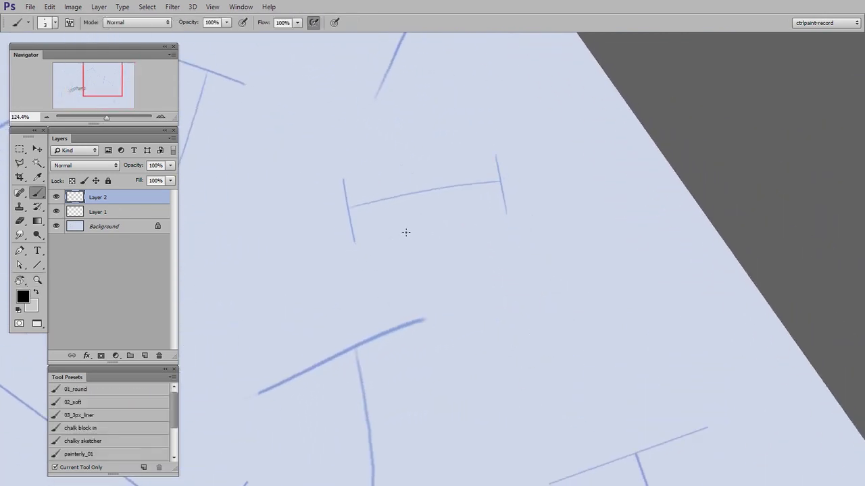
{"action": "left_click_drag", "start_coordinate": [344, 209], "coordinate": [509, 188]}
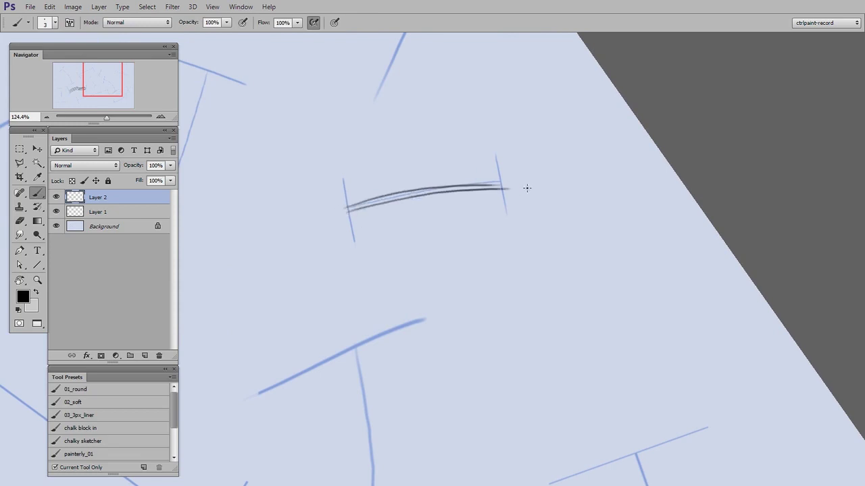
{"action": "left_click_drag", "start_coordinate": [453, 198], "coordinate": [513, 191]}
{"action": "mouse_move", "coordinate": [353, 222]}
{"action": "left_mouse_down"}
{"action": "mouse_move", "coordinate": [516, 197]}
{"action": "mouse_move", "coordinate": [534, 204]}
{"action": "left_mouse_up"}
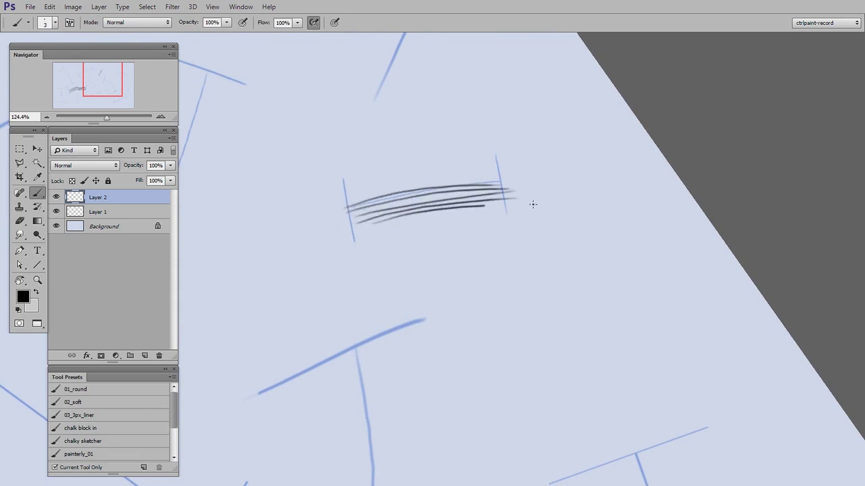
{"action": "mouse_move", "coordinate": [357, 232]}
{"action": "left_mouse_down"}
{"action": "mouse_move", "coordinate": [525, 209]}
{"action": "mouse_move", "coordinate": [556, 212]}
{"action": "mouse_move", "coordinate": [554, 221]}
{"action": "left_mouse_up"}
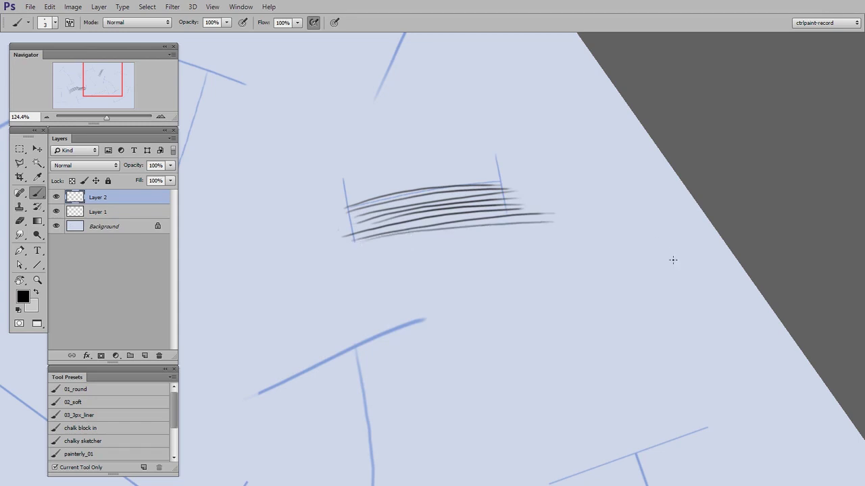
Step: Erase the stroke ends that overshoot the smallest guide curve's end mark
{"action": "key", "text": "e"}
{"action": "left_click_drag", "start_coordinate": [555, 259], "coordinate": [510, 259]}
{"action": "mouse_move", "coordinate": [525, 222]}
{"action": "left_mouse_down"}
{"action": "mouse_move", "coordinate": [520, 174]}
{"action": "mouse_move", "coordinate": [563, 235]}
{"action": "left_mouse_up"}
{"action": "left_click_drag", "start_coordinate": [541, 329], "coordinate": [587, 341]}
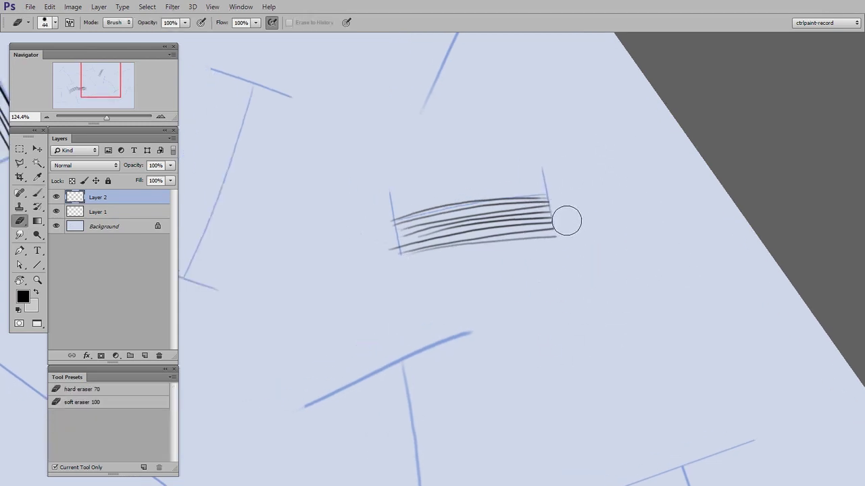
Step: Draw a curved stroke just above the short central guide that stops before its end mark, and circle the gap
{"action": "left_click_drag", "start_coordinate": [416, 351], "coordinate": [554, 270]}
{"action": "key", "text": "z"}
{"action": "key", "text": "r"}
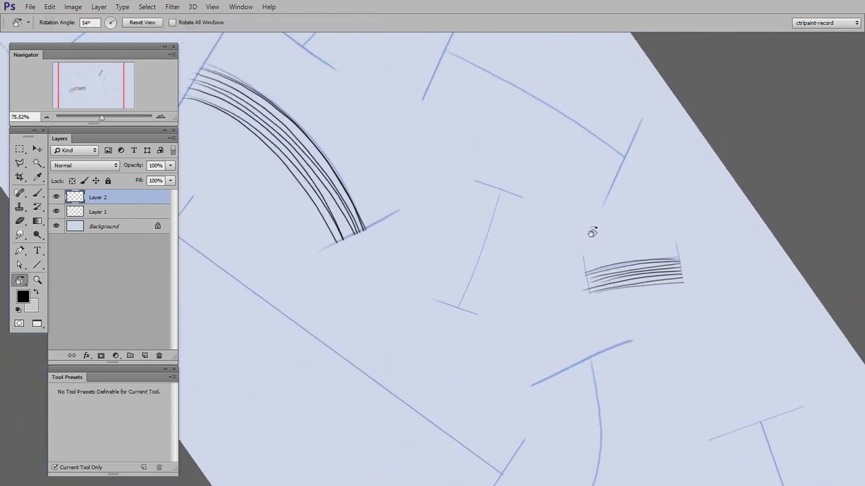
{"action": "left_click_drag", "start_coordinate": [590, 231], "coordinate": [390, 221]}
{"action": "key", "text": "z"}
{"action": "left_click_drag", "start_coordinate": [488, 261], "coordinate": [515, 270]}
{"action": "left_click_drag", "start_coordinate": [507, 279], "coordinate": [591, 302]}
{"action": "key", "text": "b"}
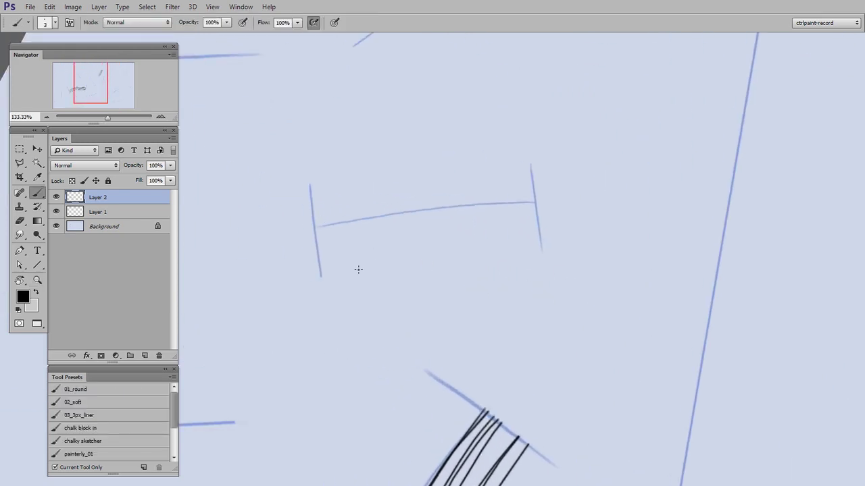
{"action": "left_click_drag", "start_coordinate": [314, 216], "coordinate": [514, 195]}
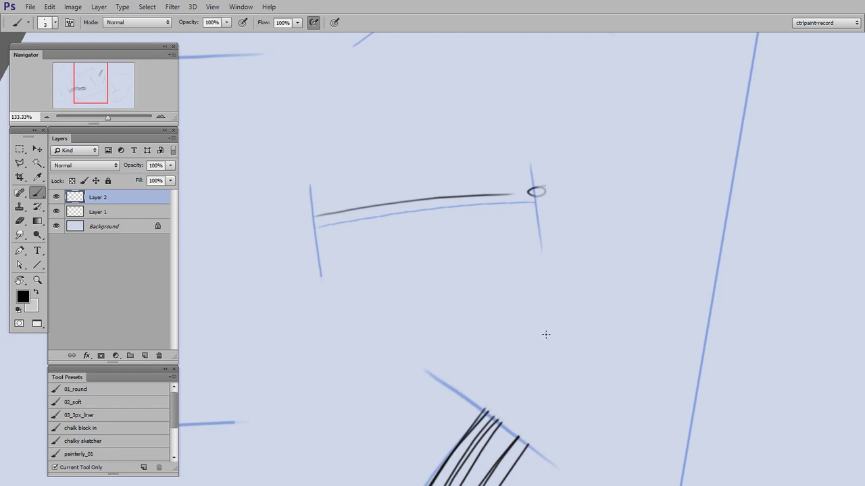
{"action": "mouse_move", "coordinate": [527, 255]}
{"action": "left_mouse_down"}
{"action": "mouse_move", "coordinate": [556, 252]}
{"action": "mouse_move", "coordinate": [514, 315]}
{"action": "left_mouse_up"}
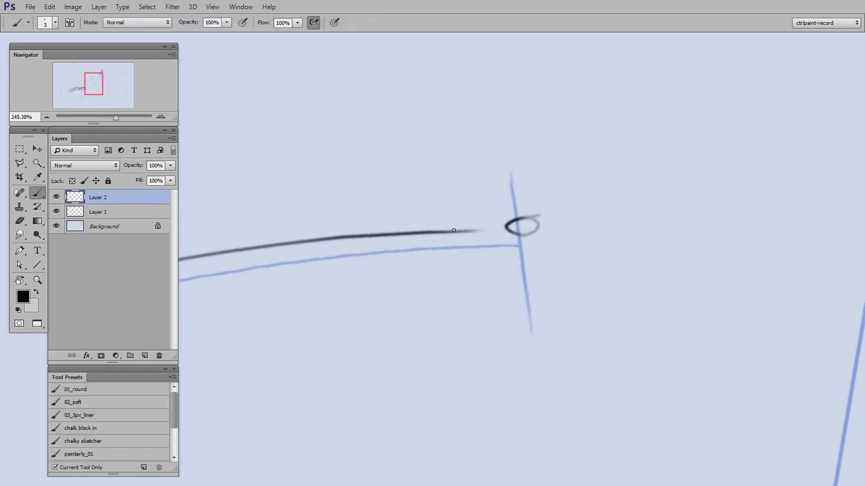
Step: Erase the gap circle and the too-short stroke above the central guide curve
{"action": "key", "text": "e"}
{"action": "left_click_drag", "start_coordinate": [538, 233], "coordinate": [513, 228]}
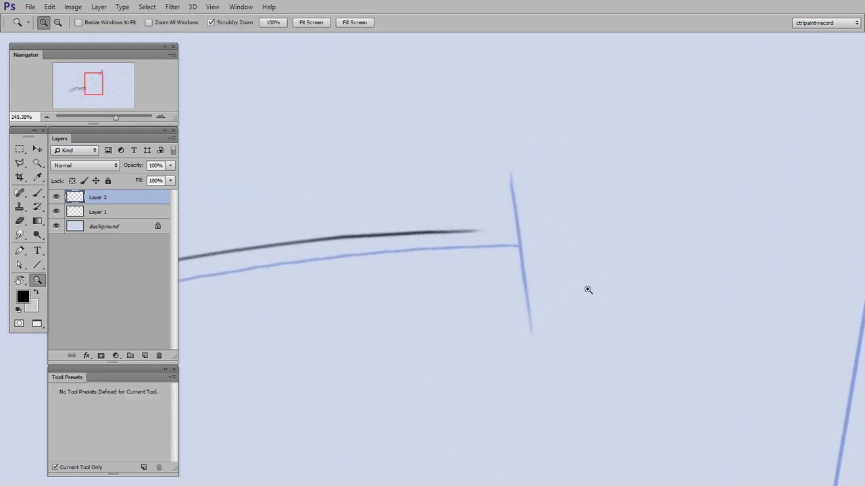
{"action": "mouse_move", "coordinate": [588, 290]}
{"action": "left_mouse_down"}
{"action": "mouse_move", "coordinate": [556, 298]}
{"action": "mouse_move", "coordinate": [573, 267]}
{"action": "left_mouse_up"}
{"action": "left_click_drag", "start_coordinate": [366, 253], "coordinate": [573, 221]}
{"action": "left_click_drag", "start_coordinate": [547, 266], "coordinate": [477, 290]}
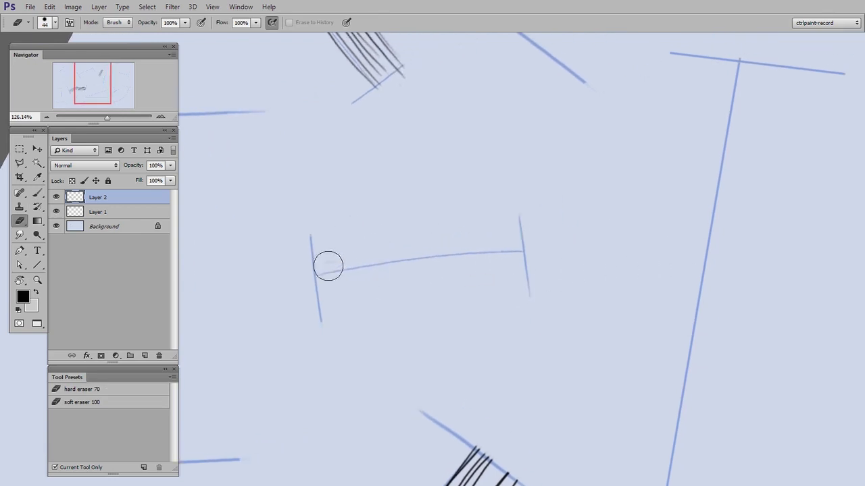
Step: Draw a long stroke above the central guide curve well past its end mark, and trim the overshoot with the Eraser
{"action": "key", "text": "b"}
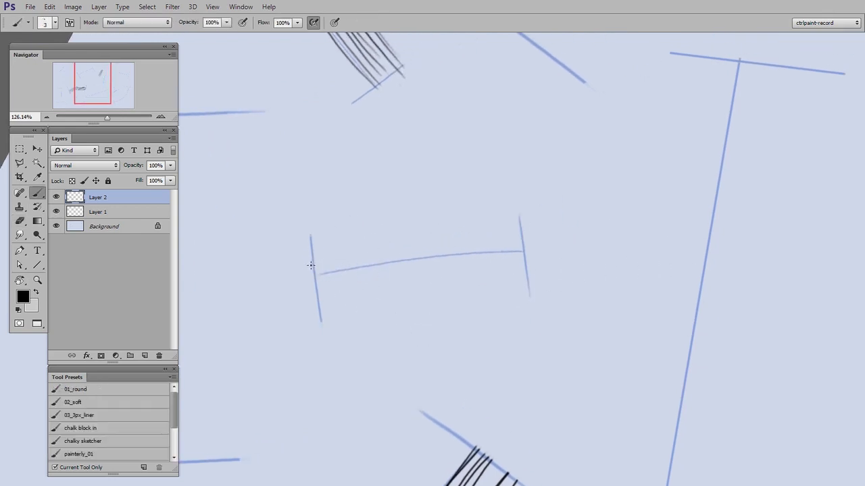
{"action": "mouse_move", "coordinate": [310, 265]}
{"action": "left_mouse_down"}
{"action": "mouse_move", "coordinate": [579, 236]}
{"action": "mouse_move", "coordinate": [648, 237]}
{"action": "left_mouse_up"}
{"action": "key", "text": "e"}
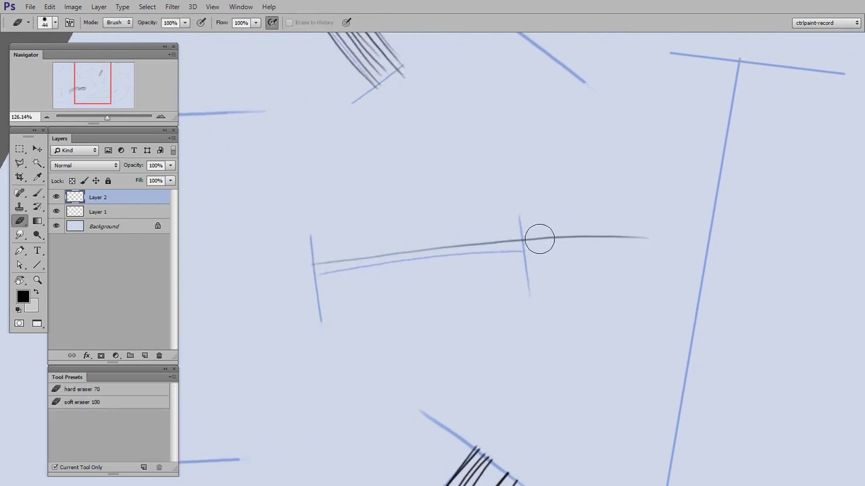
{"action": "left_click_drag", "start_coordinate": [539, 239], "coordinate": [669, 234]}
{"action": "mouse_move", "coordinate": [546, 306]}
{"action": "left_mouse_down"}
{"action": "mouse_move", "coordinate": [563, 304]}
{"action": "mouse_move", "coordinate": [538, 354]}
{"action": "left_mouse_up"}
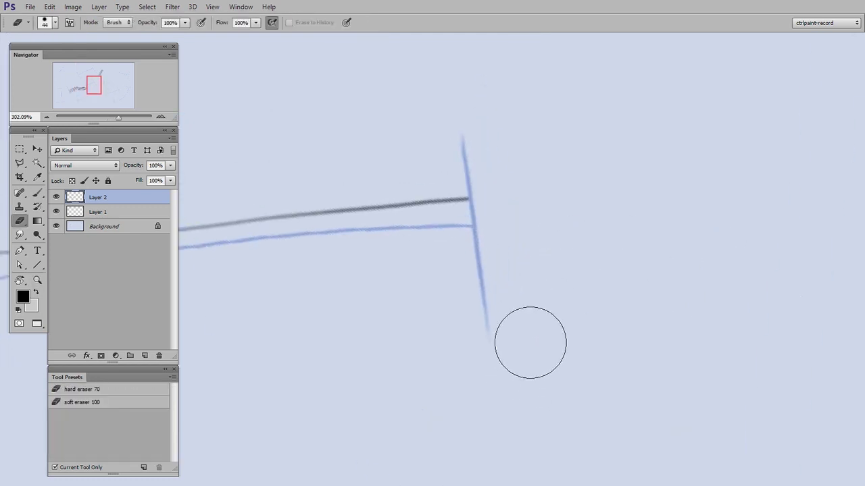
Step: Circle the point where the trimmed stroke meets the guide's end mark, and undo the circle
{"action": "key", "text": "b"}
{"action": "mouse_move", "coordinate": [472, 176]}
{"action": "left_mouse_down"}
{"action": "mouse_move", "coordinate": [448, 208]}
{"action": "mouse_move", "coordinate": [473, 177]}
{"action": "left_mouse_up"}
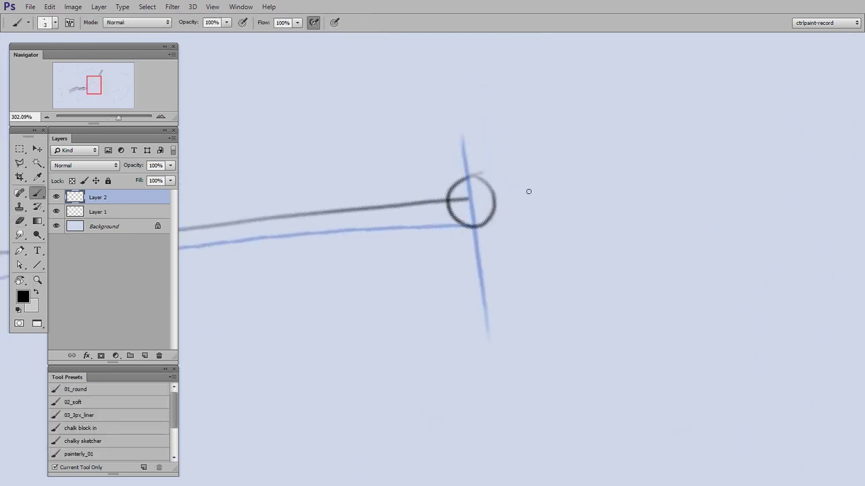
{"action": "key", "text": "ctrl+z"}
Step: Erase the whole trimmed stroke above the central guide curve
{"action": "left_click_drag", "start_coordinate": [580, 288], "coordinate": [546, 309]}
{"action": "left_click_drag", "start_coordinate": [548, 309], "coordinate": [586, 274]}
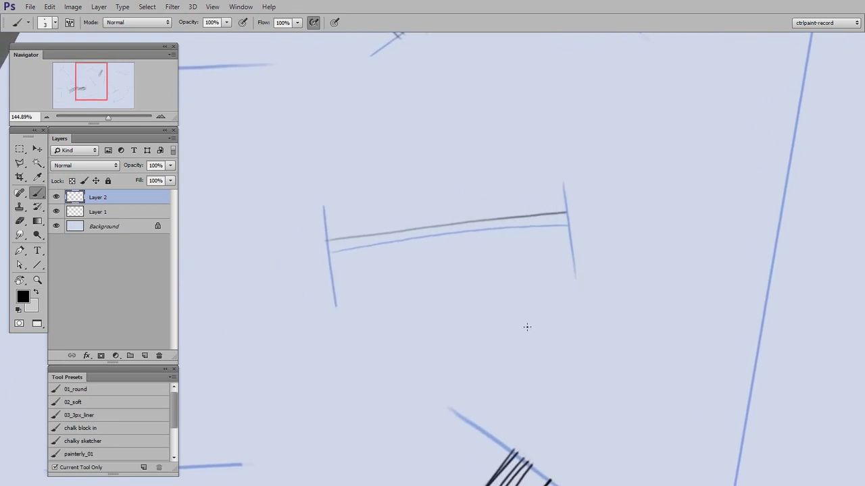
{"action": "left_click_drag", "start_coordinate": [553, 302], "coordinate": [554, 284]}
{"action": "key", "text": "e"}
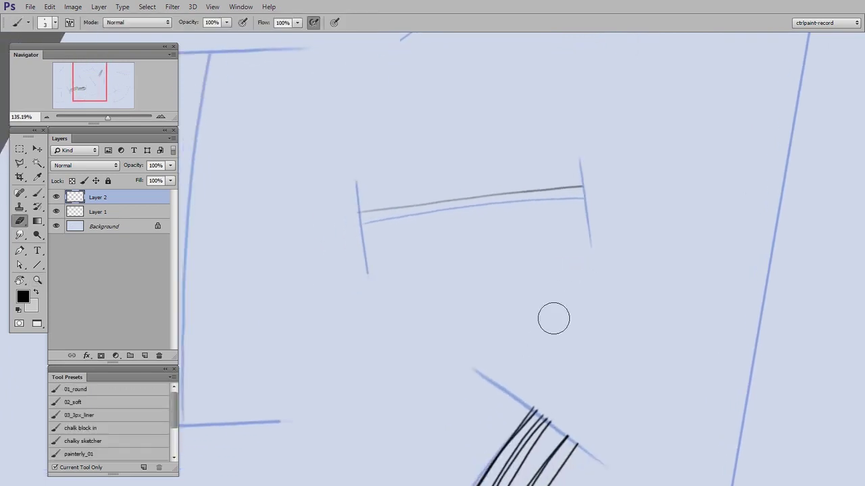
{"action": "left_click_drag", "start_coordinate": [344, 217], "coordinate": [660, 191]}
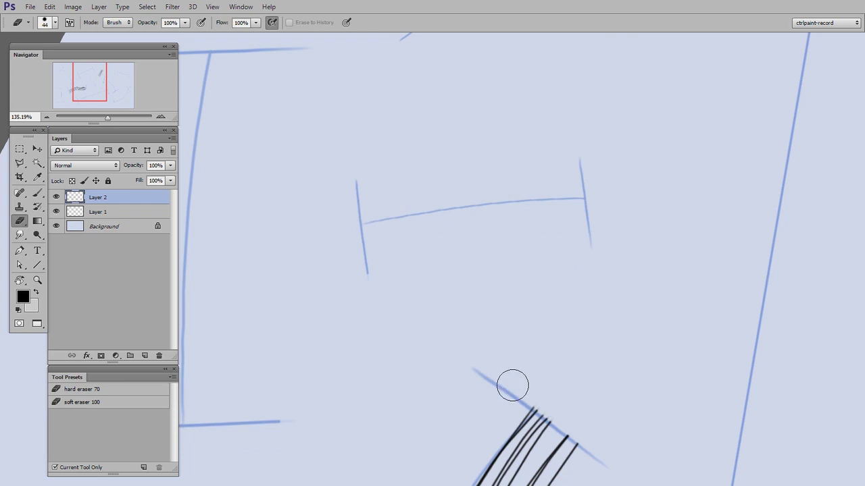
Step: Add a new layer and brush a long stroke along the central guide curve, running well past its end mark
{"action": "key", "text": "ctrl+shift+alt+n"}
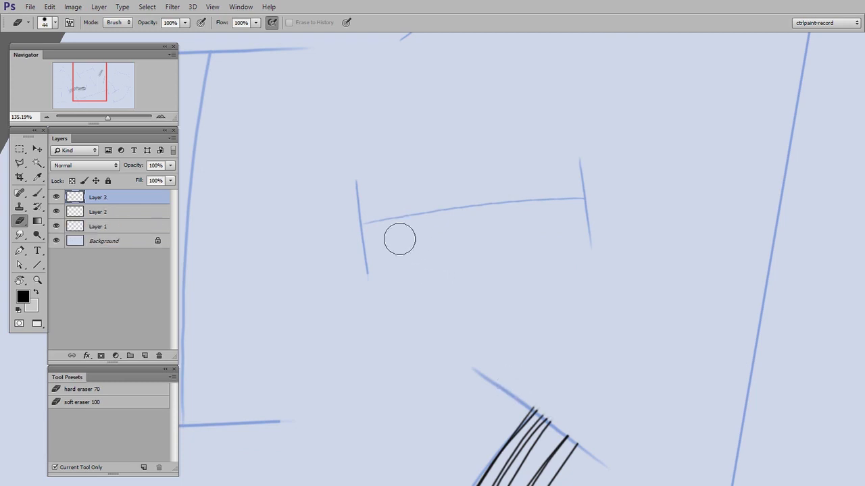
{"action": "key", "text": "b"}
{"action": "left_click_drag", "start_coordinate": [359, 226], "coordinate": [532, 203]}
{"action": "left_click_drag", "start_coordinate": [643, 194], "coordinate": [719, 194]}
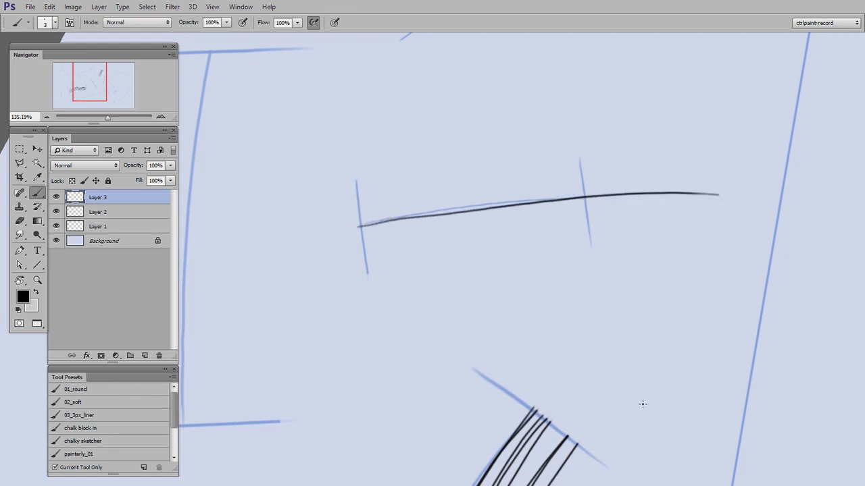
Step: Trim the stroke's overshoot at the central guide's end mark, and erase the rest of the stroke
{"action": "key", "text": "e"}
{"action": "mouse_move", "coordinate": [712, 196]}
{"action": "left_mouse_down"}
{"action": "mouse_move", "coordinate": [608, 199]}
{"action": "mouse_move", "coordinate": [600, 191]}
{"action": "left_mouse_up"}
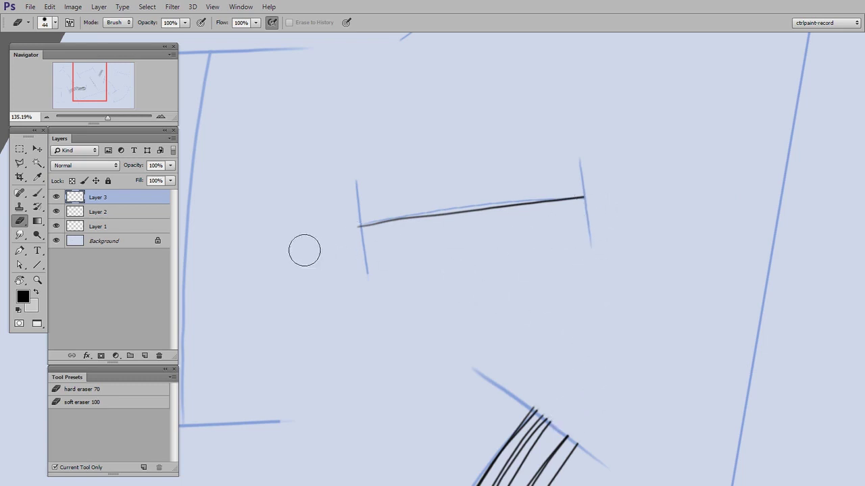
{"action": "left_click_drag", "start_coordinate": [334, 235], "coordinate": [628, 200]}
Step: Brush several parallel curved strokes along the inner side of the empty arched guide beside the small hatched group, spanning both end marks
{"action": "key", "text": "b"}
{"action": "left_click_drag", "start_coordinate": [599, 266], "coordinate": [511, 276]}
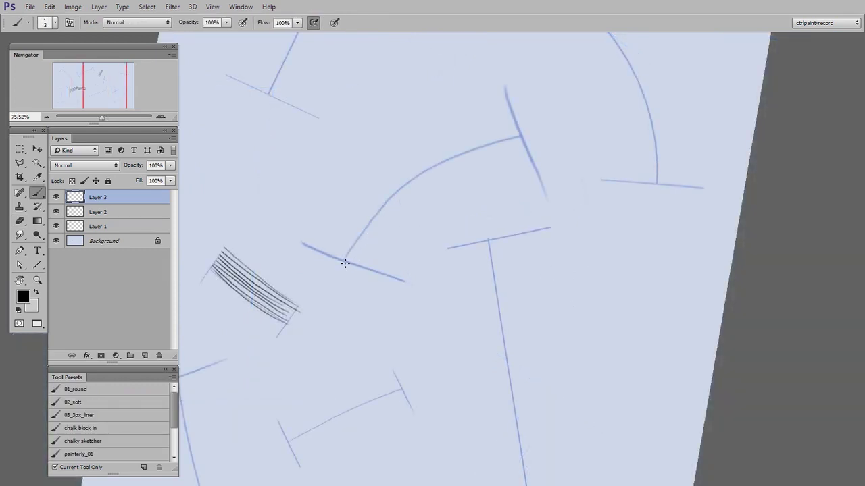
{"action": "left_click_drag", "start_coordinate": [345, 262], "coordinate": [521, 132]}
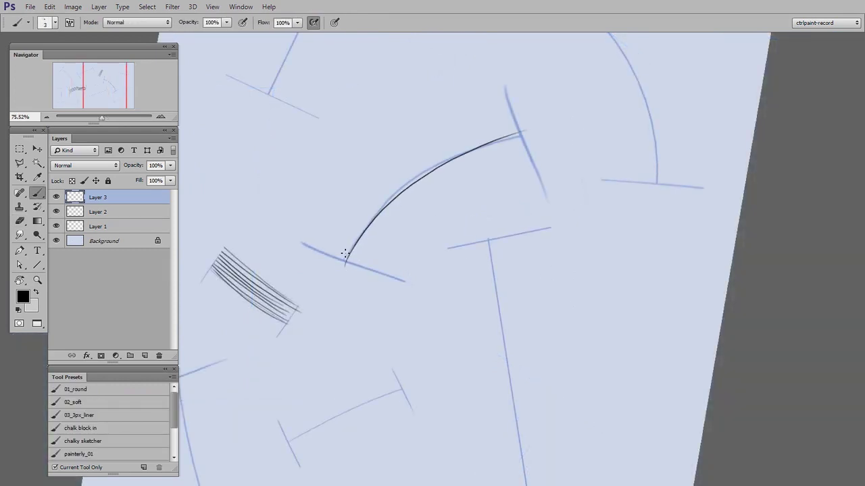
{"action": "left_click_drag", "start_coordinate": [346, 265], "coordinate": [579, 134]}
{"action": "mouse_move", "coordinate": [357, 264]}
{"action": "left_mouse_down"}
{"action": "mouse_move", "coordinate": [571, 137]}
{"action": "mouse_move", "coordinate": [566, 146]}
{"action": "mouse_move", "coordinate": [540, 149]}
{"action": "mouse_move", "coordinate": [558, 118]}
{"action": "mouse_move", "coordinate": [533, 133]}
{"action": "left_mouse_up"}
Step: Erase the overshooting ends of the arched guide's strokes so they stop at its end marks
{"action": "key", "text": "e"}
{"action": "left_click_drag", "start_coordinate": [578, 427], "coordinate": [585, 420]}
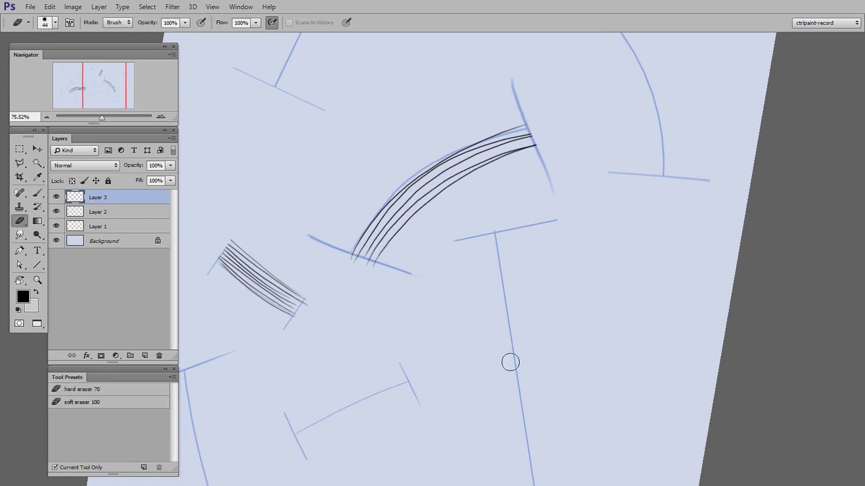
{"action": "left_click_drag", "start_coordinate": [344, 263], "coordinate": [402, 289]}
Step: Rotate the canvas until the straight guide near the corner lies almost horizontal, and brush several parallel strokes below it, running past the end mark
{"action": "left_click_drag", "start_coordinate": [586, 311], "coordinate": [642, 298]}
{"action": "left_click_drag", "start_coordinate": [642, 298], "coordinate": [596, 304]}
{"action": "mouse_move", "coordinate": [551, 229]}
{"action": "left_mouse_down"}
{"action": "mouse_move", "coordinate": [560, 373]}
{"action": "mouse_move", "coordinate": [542, 408]}
{"action": "mouse_move", "coordinate": [432, 442]}
{"action": "left_mouse_up"}
{"action": "key", "text": "r"}
{"action": "left_click_drag", "start_coordinate": [507, 394], "coordinate": [528, 366]}
{"action": "mouse_move", "coordinate": [529, 366]}
{"action": "left_mouse_down"}
{"action": "mouse_move", "coordinate": [539, 353]}
{"action": "mouse_move", "coordinate": [560, 372]}
{"action": "left_mouse_up"}
{"action": "key", "text": "b"}
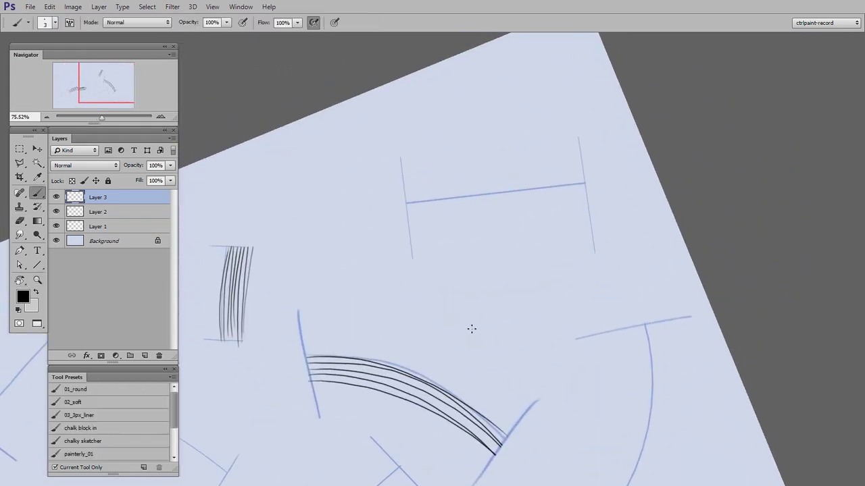
{"action": "left_click_drag", "start_coordinate": [410, 206], "coordinate": [600, 188]}
{"action": "left_click_drag", "start_coordinate": [406, 207], "coordinate": [600, 195]}
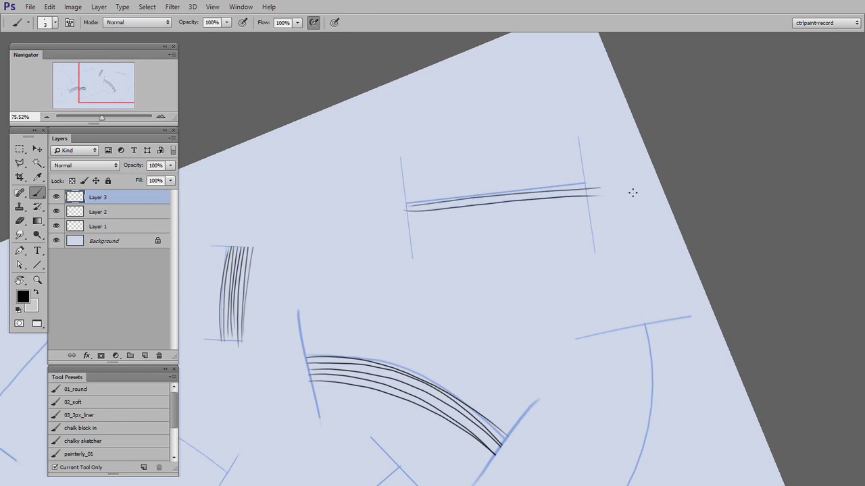
{"action": "left_click_drag", "start_coordinate": [404, 215], "coordinate": [614, 198]}
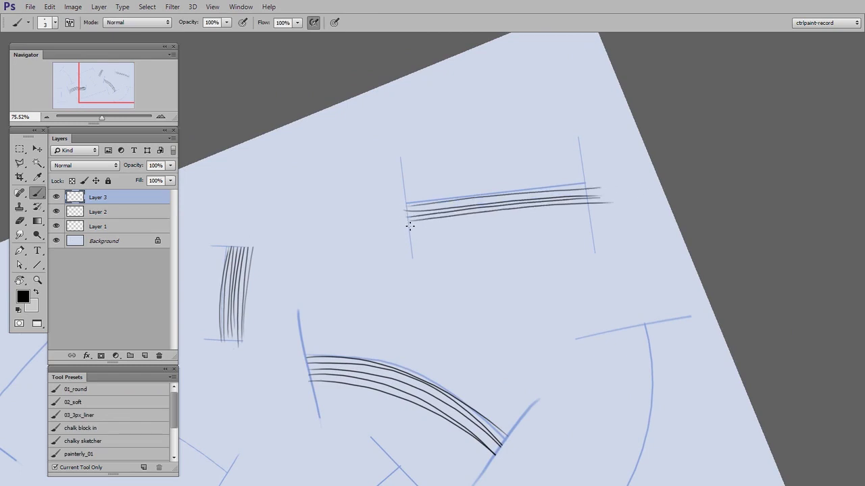
{"action": "mouse_move", "coordinate": [410, 227]}
{"action": "left_mouse_down"}
{"action": "mouse_move", "coordinate": [626, 211]}
{"action": "mouse_move", "coordinate": [605, 203]}
{"action": "left_mouse_up"}
{"action": "mouse_move", "coordinate": [403, 230]}
{"action": "left_mouse_down"}
{"action": "mouse_move", "coordinate": [615, 212]}
{"action": "mouse_move", "coordinate": [611, 224]}
{"action": "mouse_move", "coordinate": [594, 193]}
{"action": "left_mouse_up"}
Step: Trim the overshoots of the straight guide's strokes at its end mark with the Eraser
{"action": "key", "text": "e"}
{"action": "key", "text": "space"}
{"action": "left_click_drag", "start_coordinate": [619, 413], "coordinate": [624, 409]}
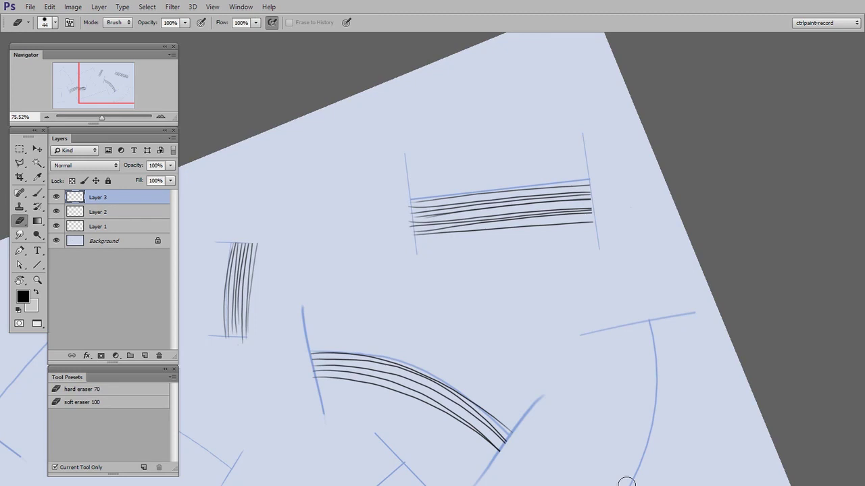
Step: Zoom out to the whole canvas and reset its rotation to upright to review all the stroke groups
{"action": "left_click_drag", "start_coordinate": [497, 341], "coordinate": [565, 284]}
{"action": "key", "text": "ctrl+space"}
{"action": "left_click_drag", "start_coordinate": [565, 285], "coordinate": [543, 290]}
{"action": "key", "text": "space"}
{"action": "left_click_drag", "start_coordinate": [532, 409], "coordinate": [589, 317]}
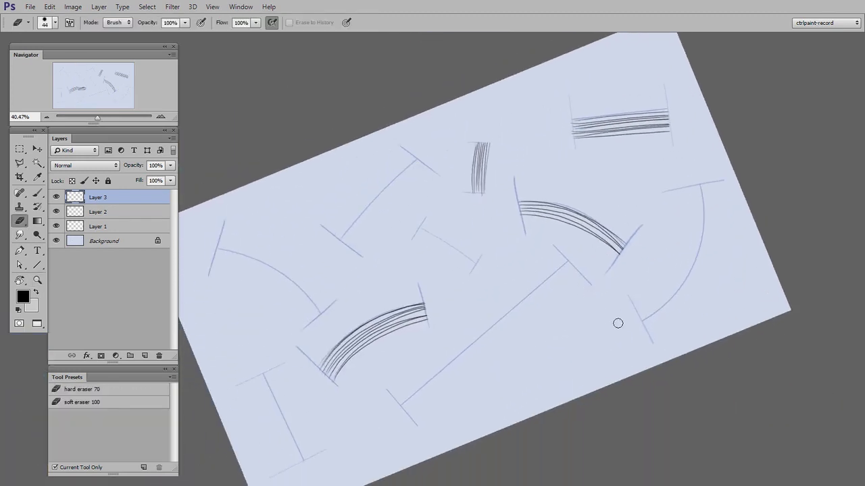
{"action": "key", "text": "Escape"}
{"action": "key", "text": "space"}
{"action": "left_click_drag", "start_coordinate": [577, 375], "coordinate": [651, 363]}
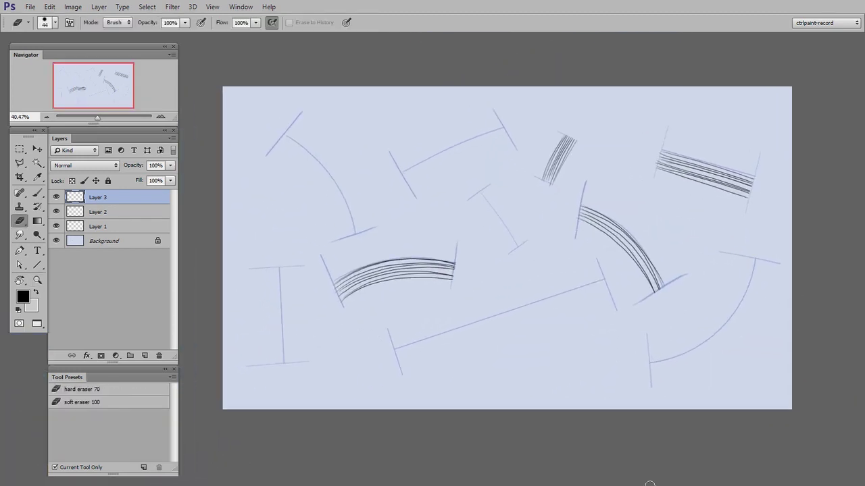